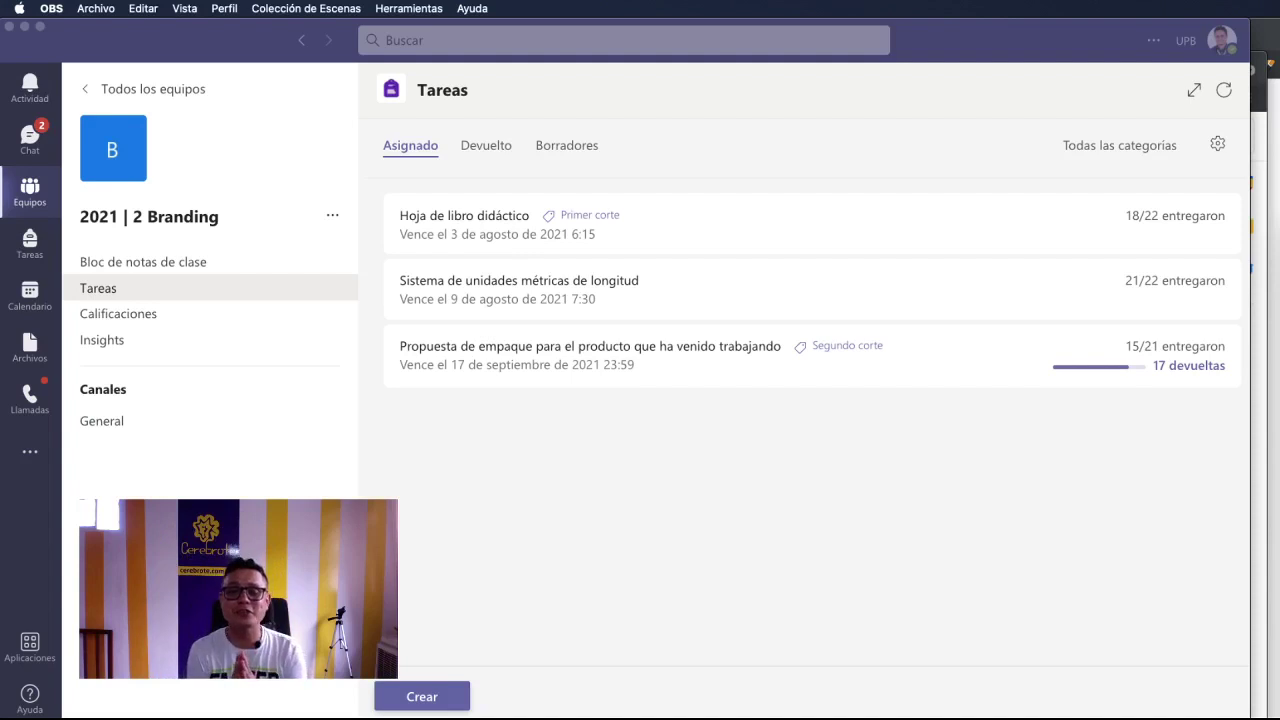
- Check the returned assignments of the 2021 | 2 Branding team, and open the assigned task "Sistema de unidades métricas de longitud"
left_click(963, 631)
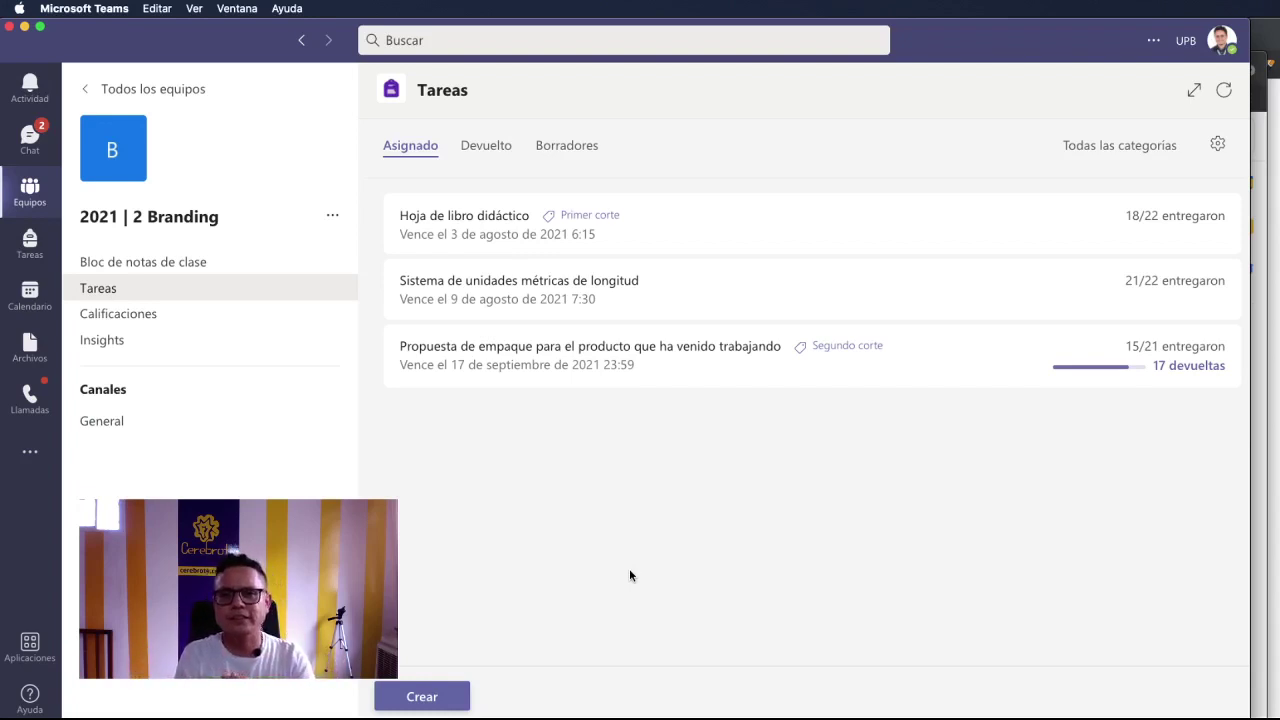
left_click(478, 150)
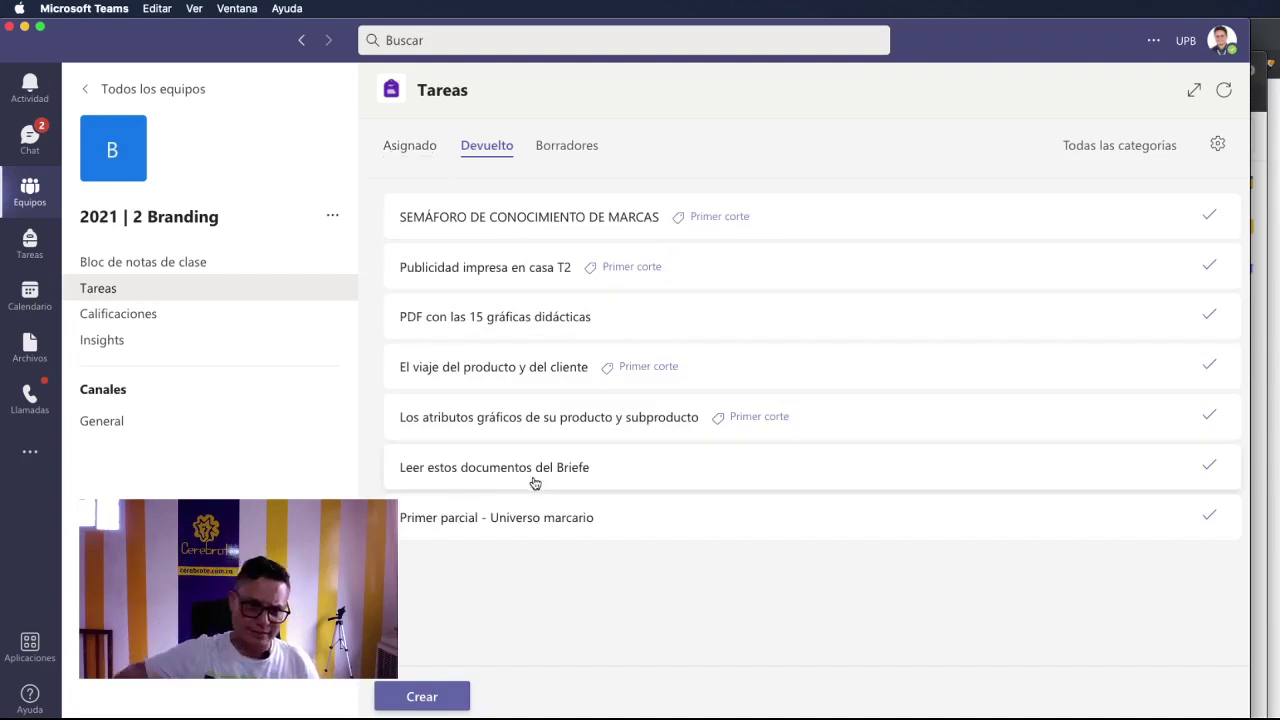
left_click(407, 144)
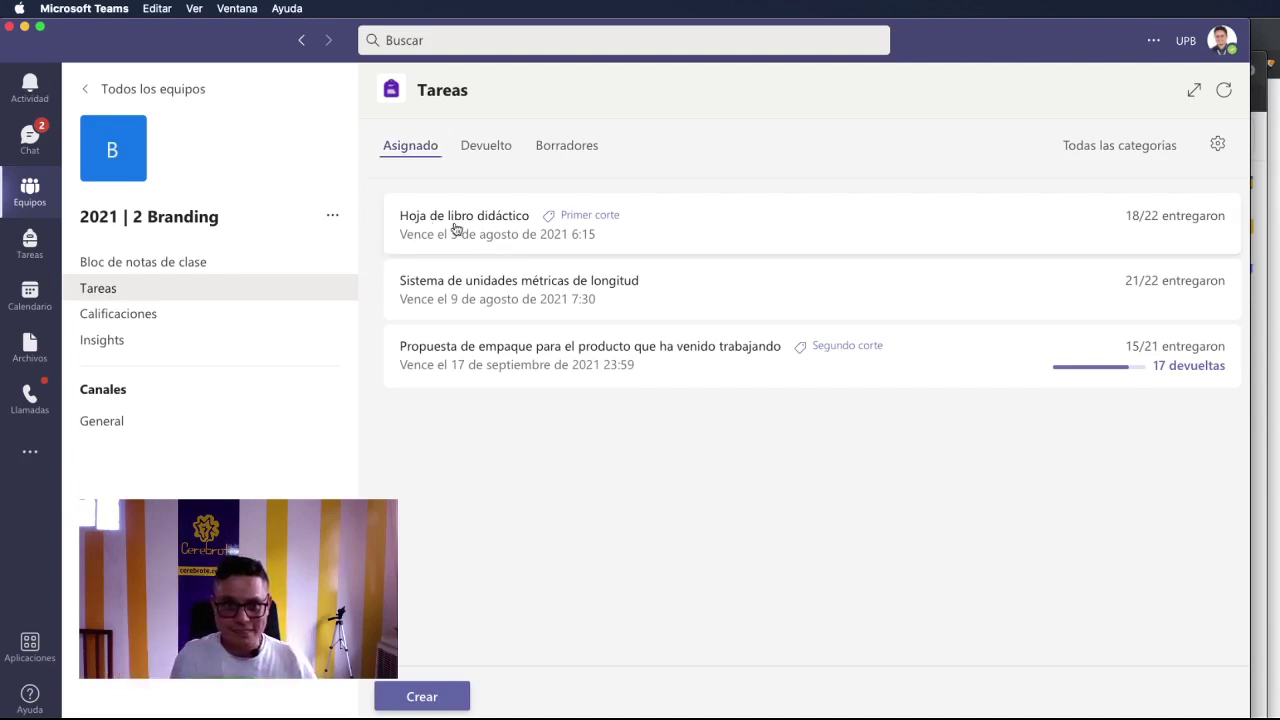
left_click(613, 300)
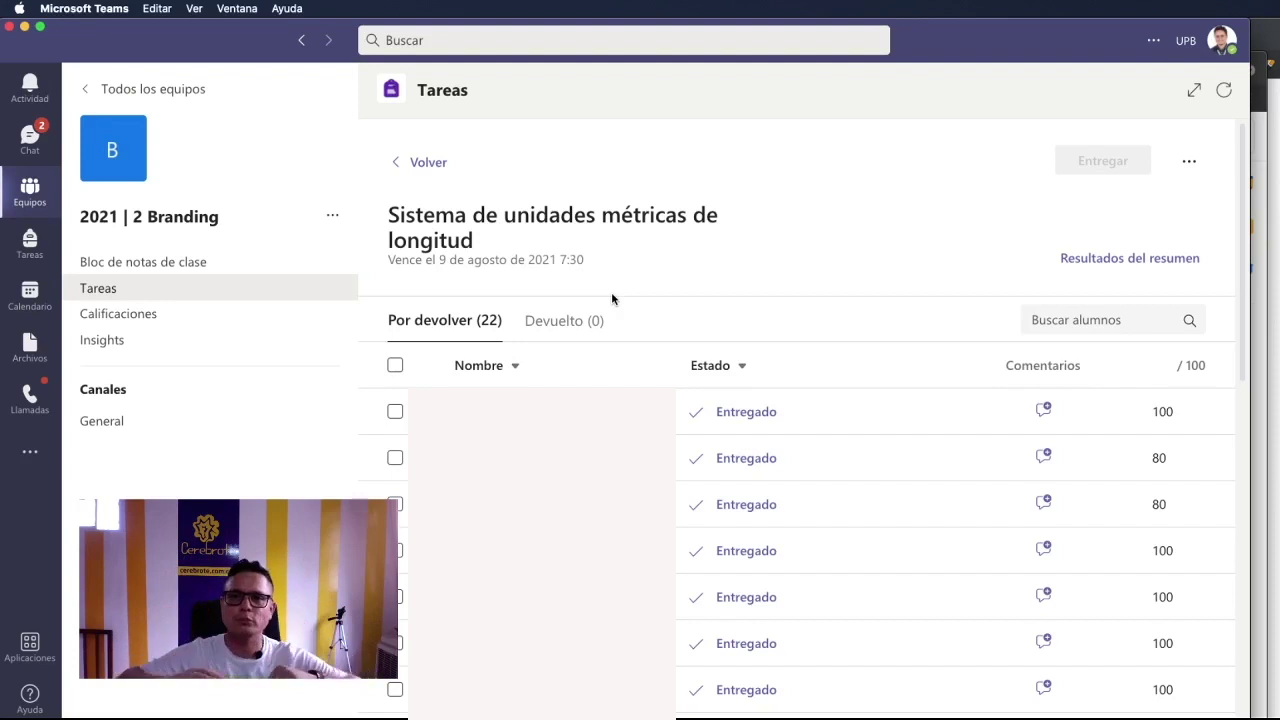
- Open the quiz's summary results in Forms and review its questions and marked correct answers
key("super+Tab")
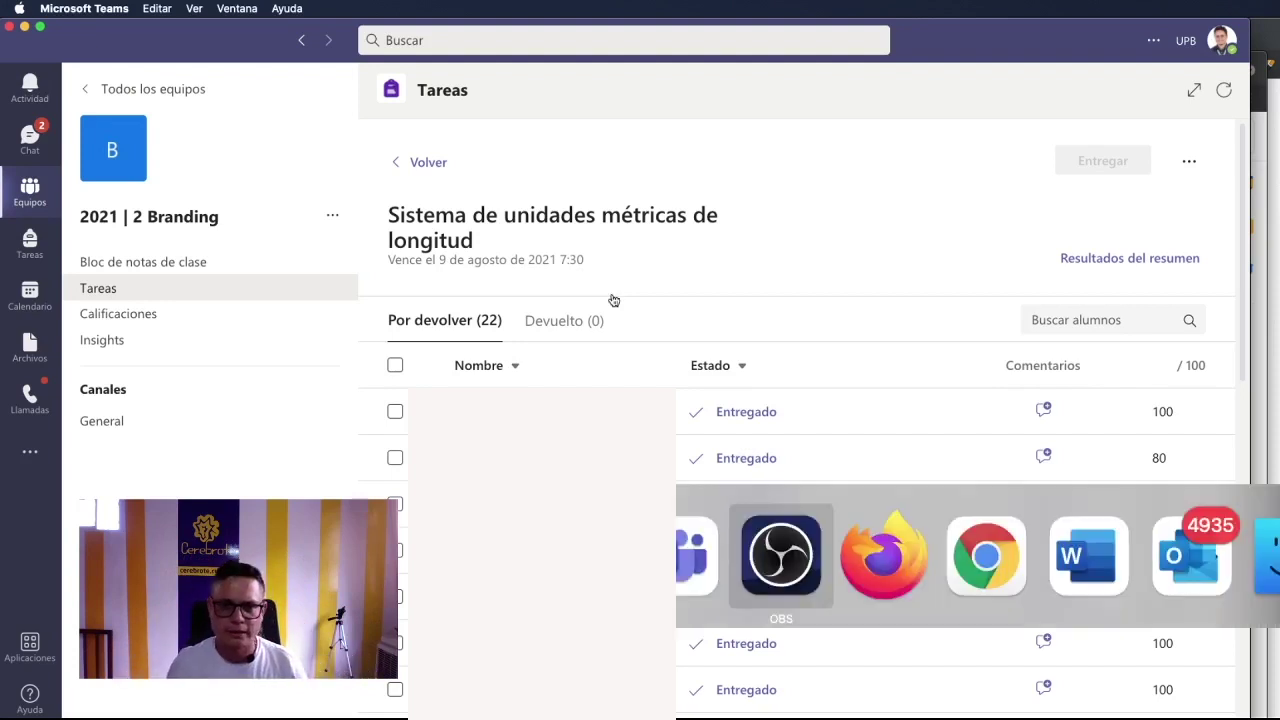
key("super+Tab")
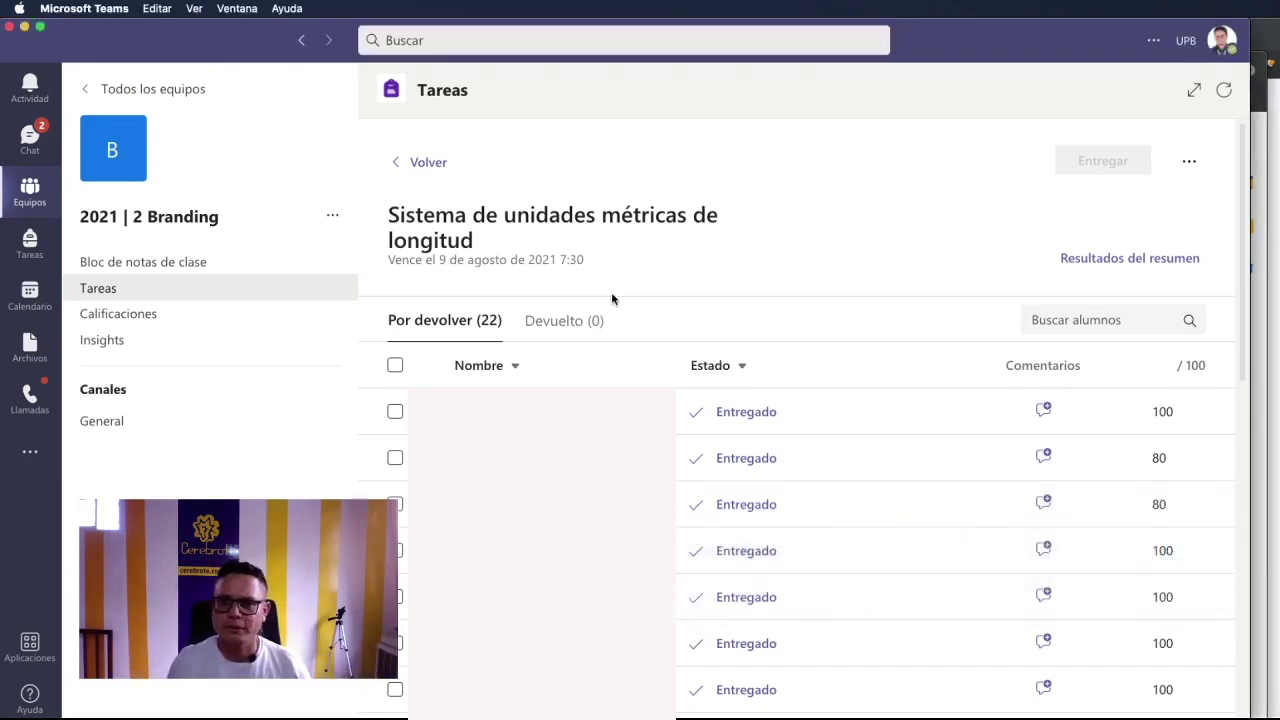
left_click(1089, 260)
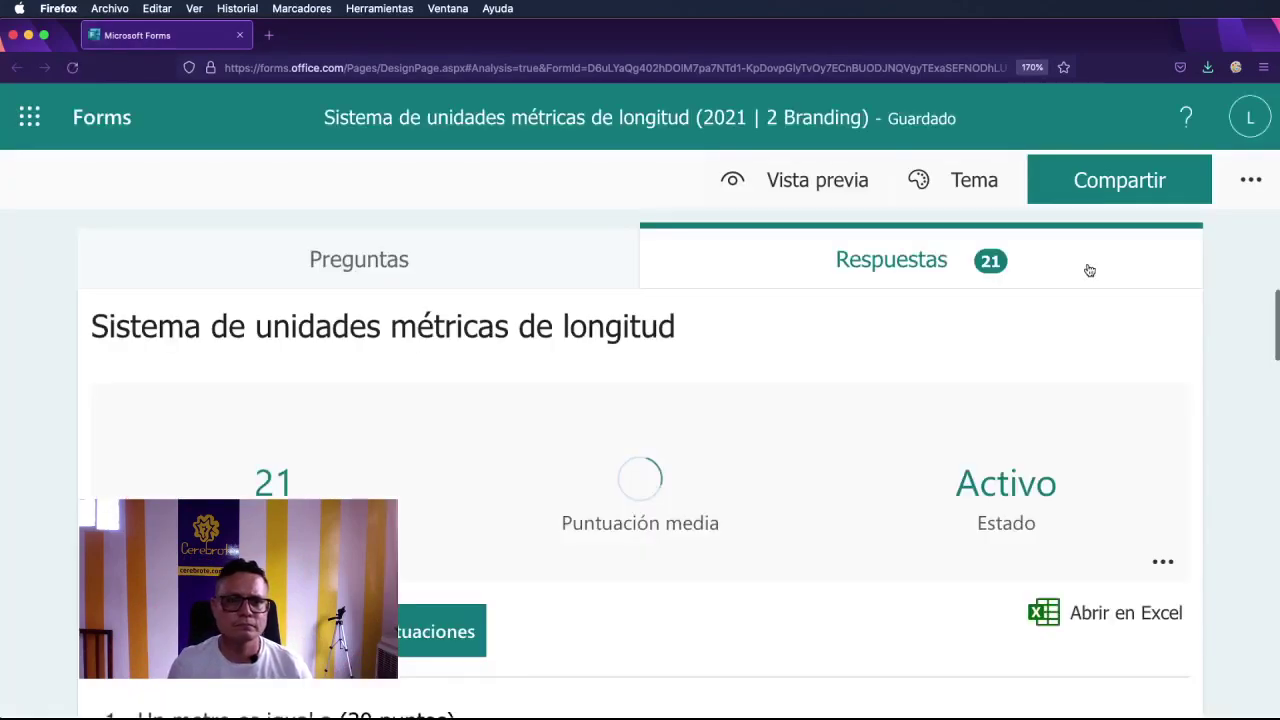
left_click(458, 258)
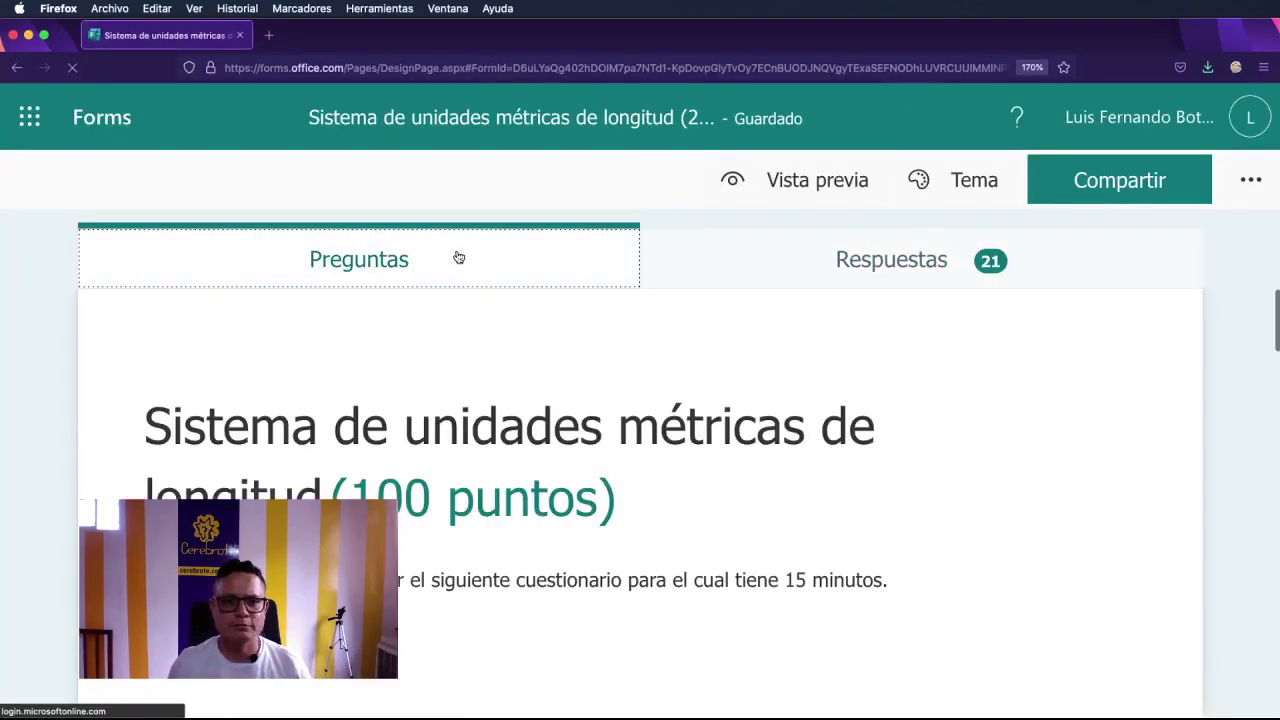
scroll(697, 472, "down", 3)
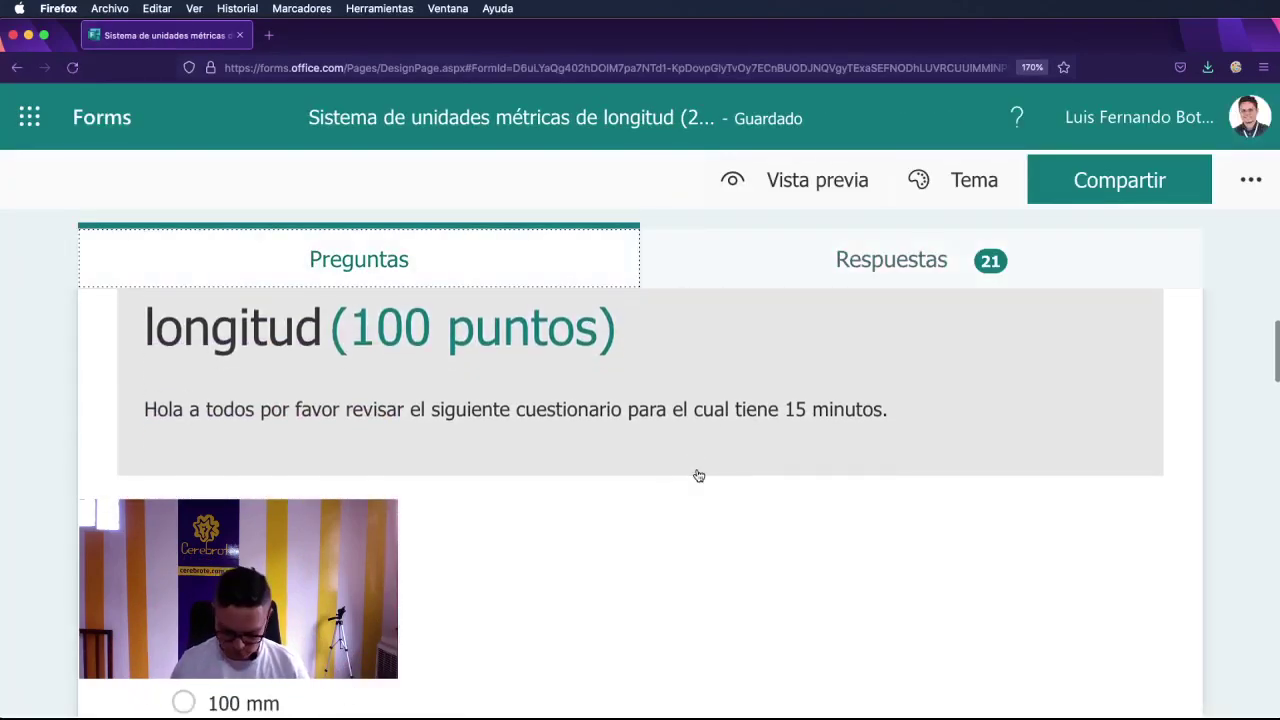
key("super+minus")
key("super+minus")
key("super+minus")
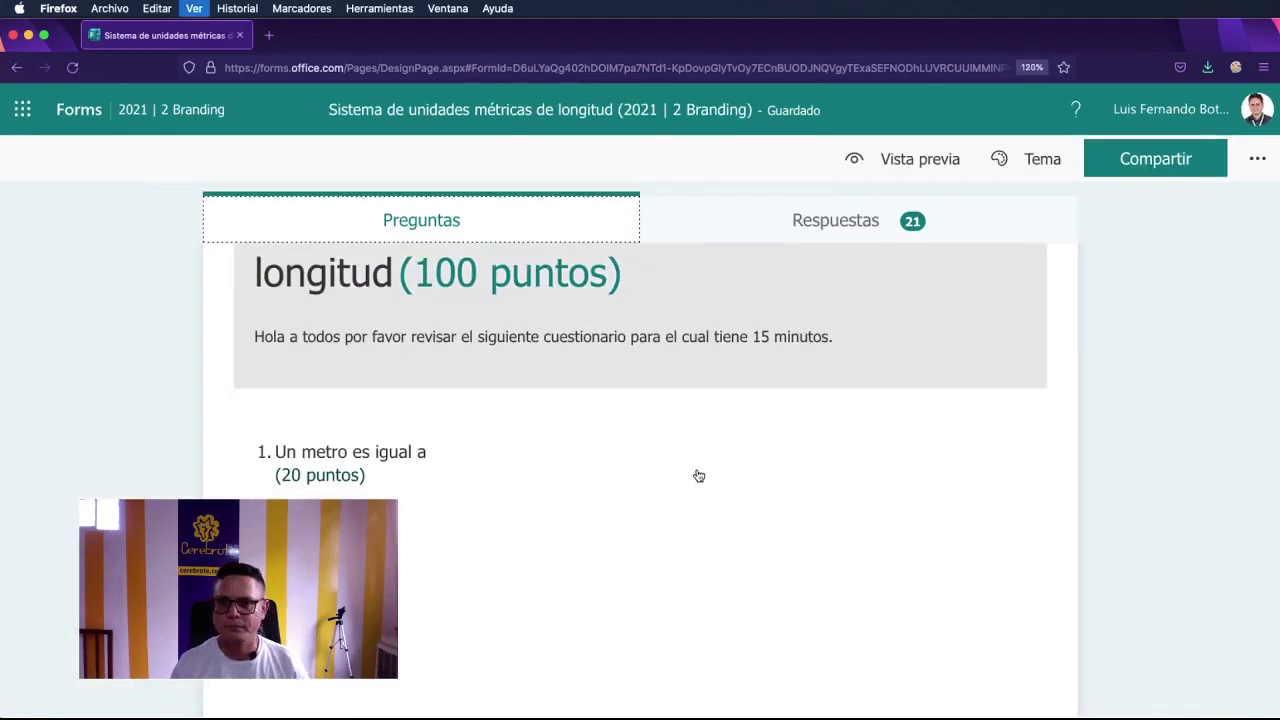
scroll(699, 475, "down", 8)
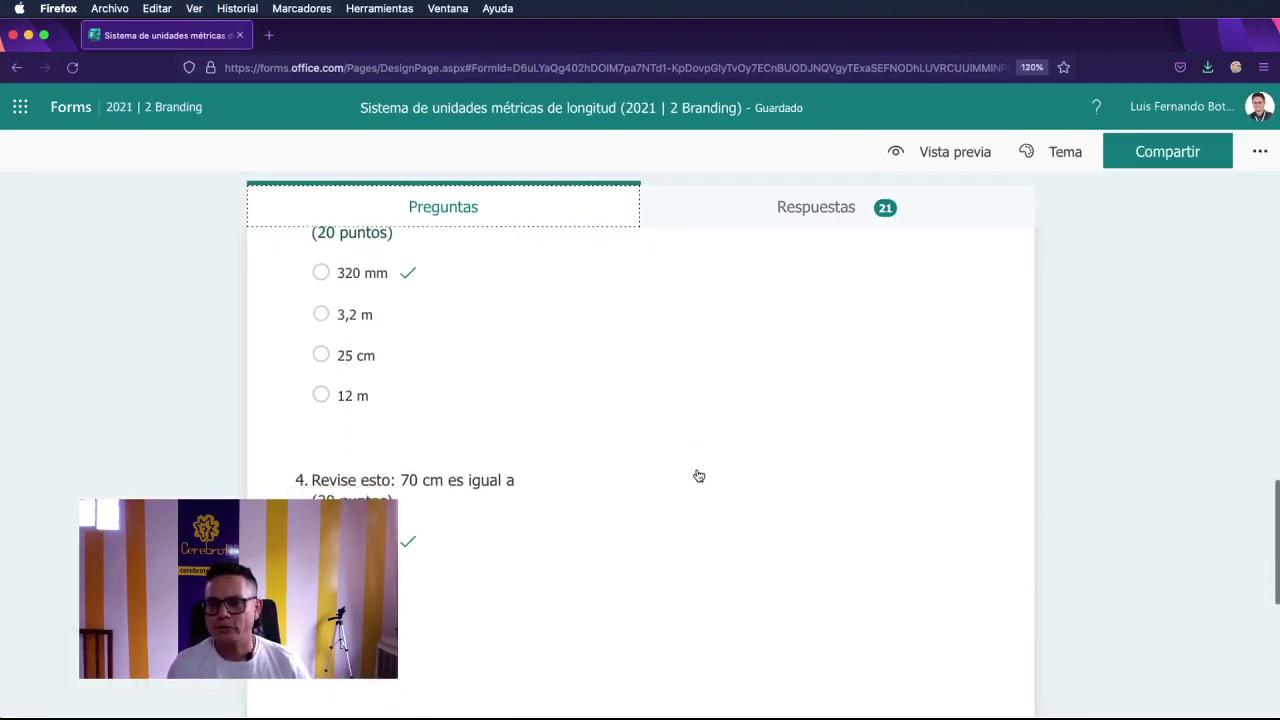
scroll(699, 475, "up", 10)
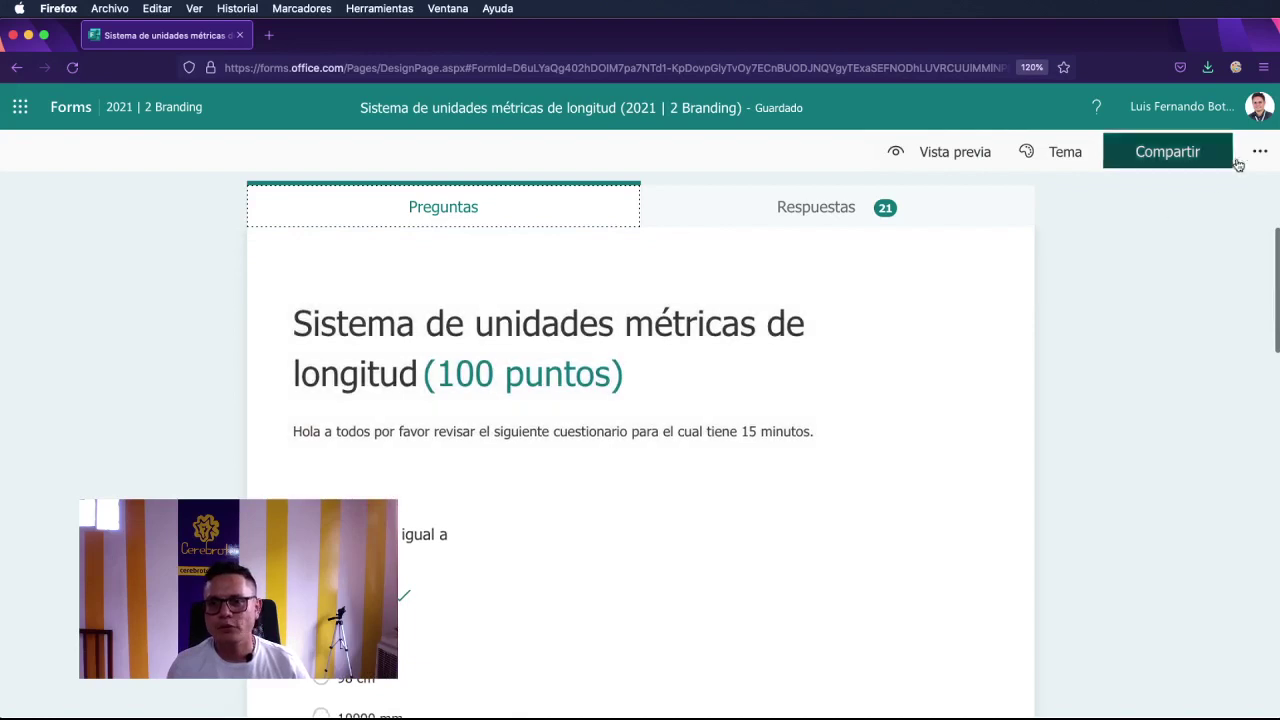
- Open the form's settings and examine the option for showing results automatically
left_click(1260, 151)
left_click(1148, 200)
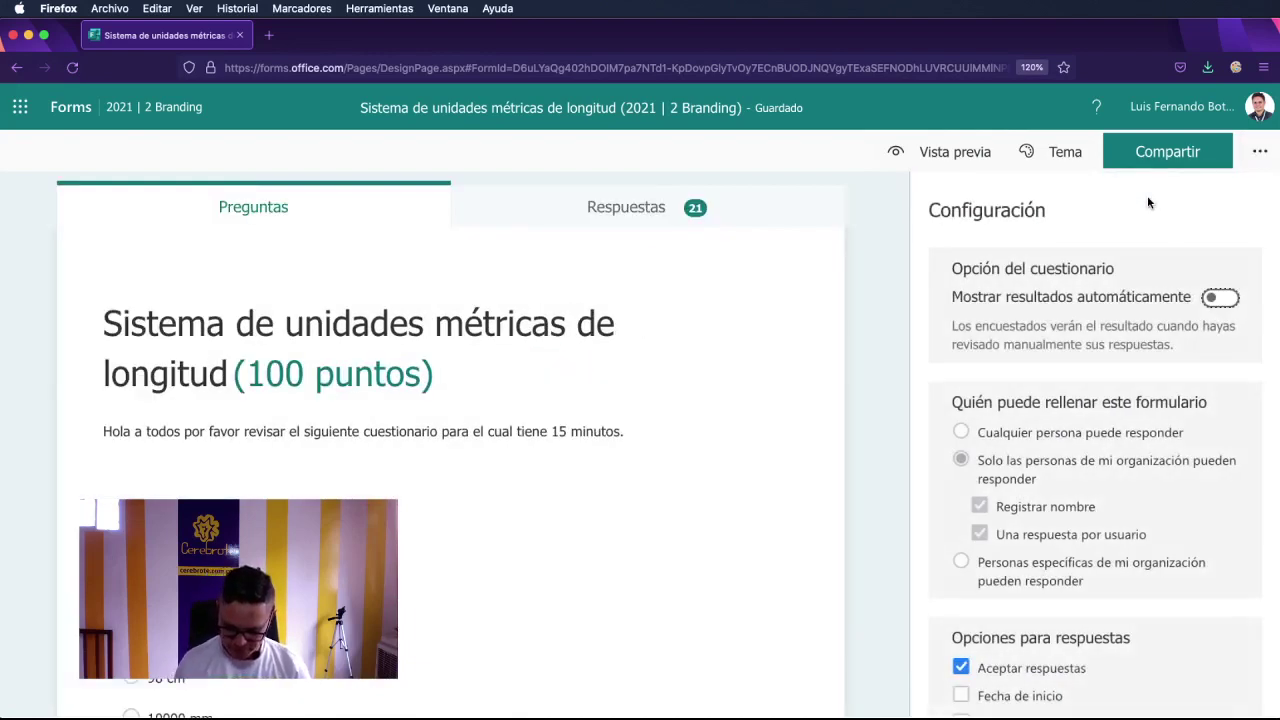
key("super+plus")
key("super+plus")
key("super+plus")
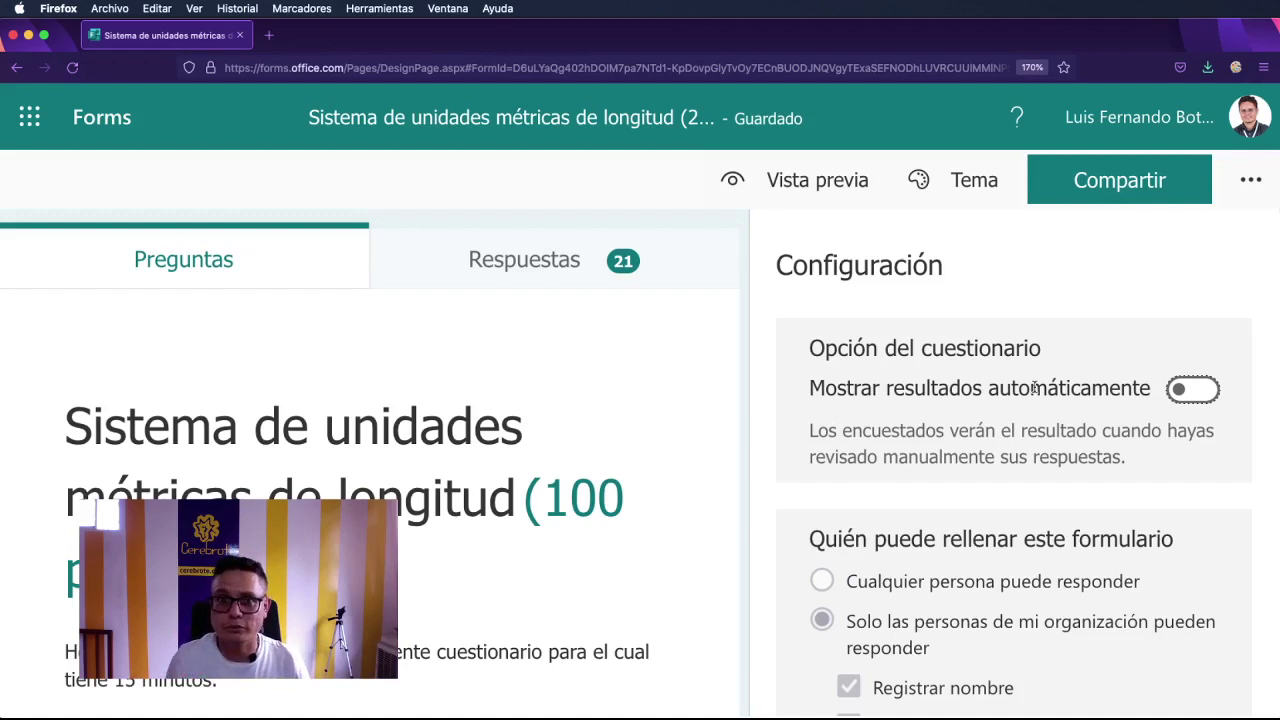
- Switch back to Microsoft Teams and look through the students' submission statuses and scores
key("super+Tab")
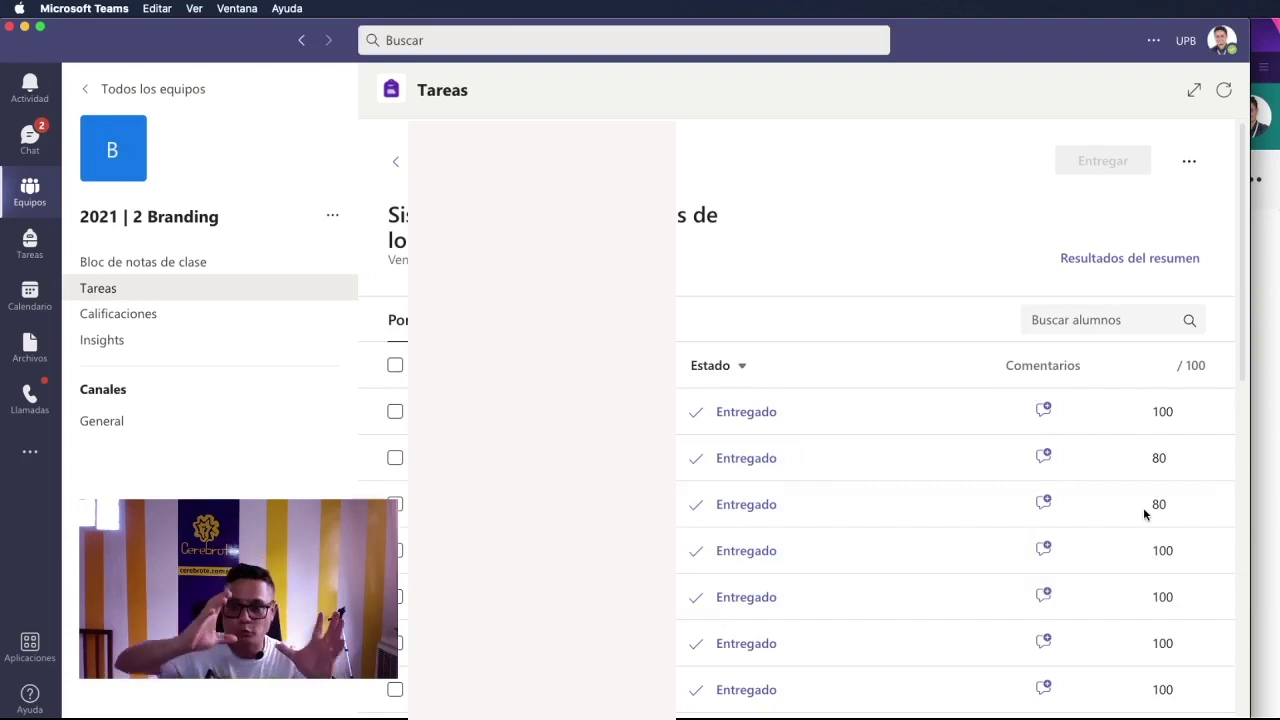
scroll(1144, 508, "down", 10)
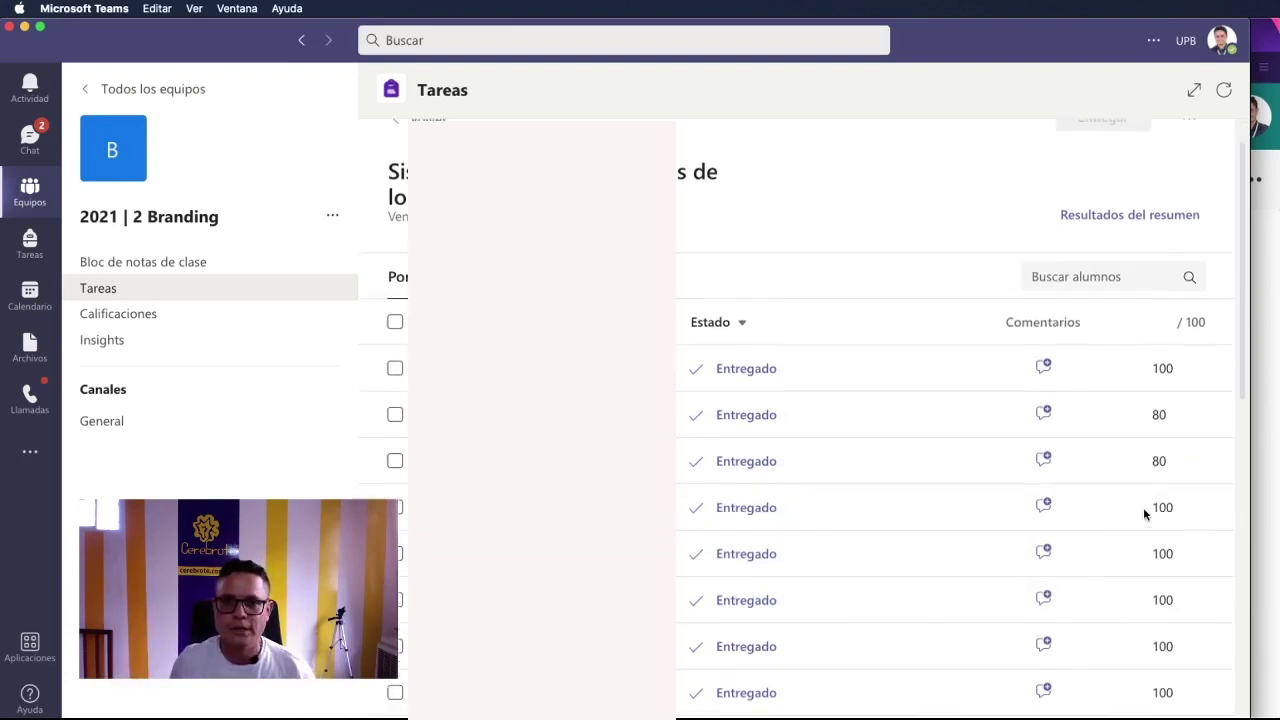
scroll(1144, 512, "down", 3)
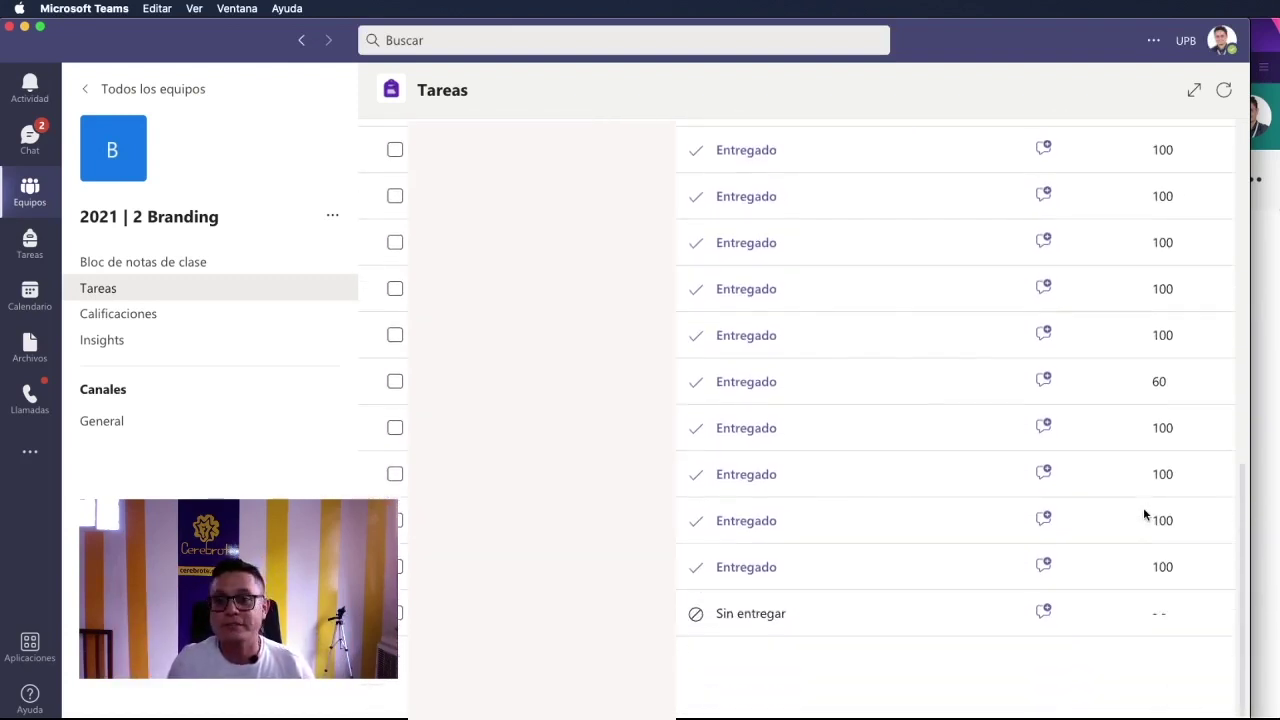
scroll(1144, 512, "up", 15)
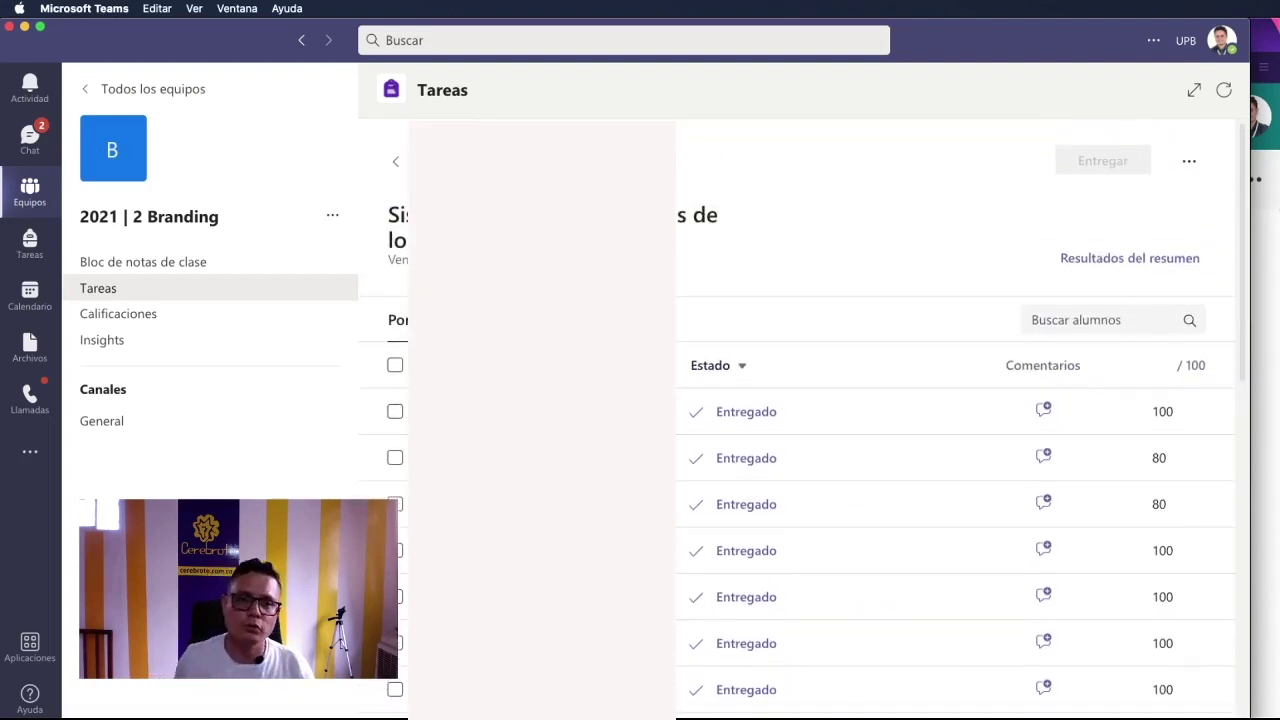
- Open the first student's quiz submission, review the answers and points for each question, and close the review
left_click(849, 418)
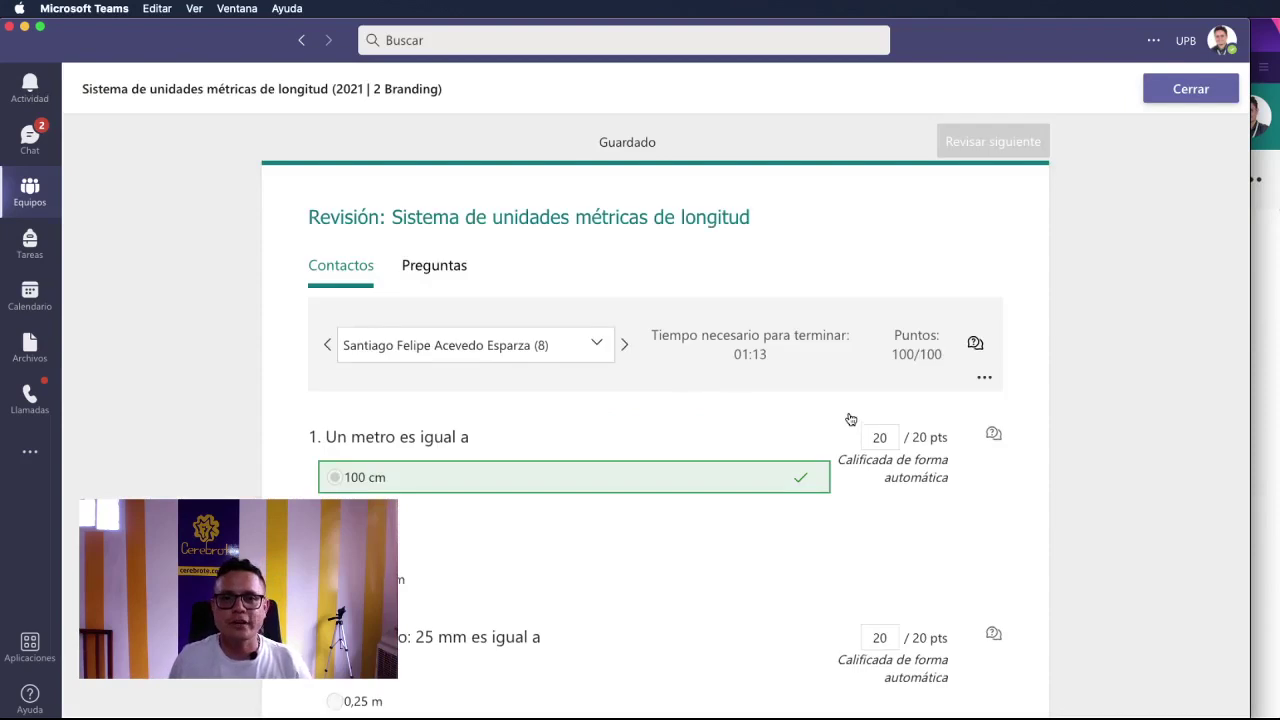
scroll(1103, 468, "down", 10)
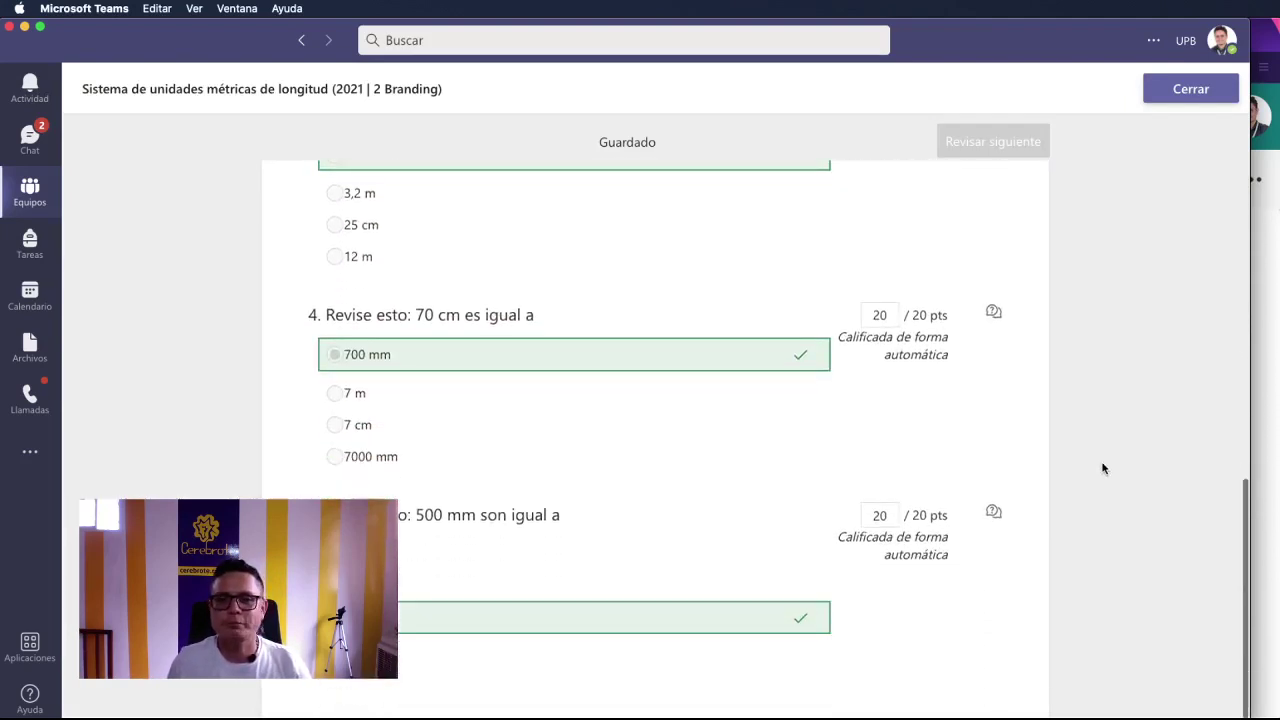
scroll(1103, 468, "up", 10)
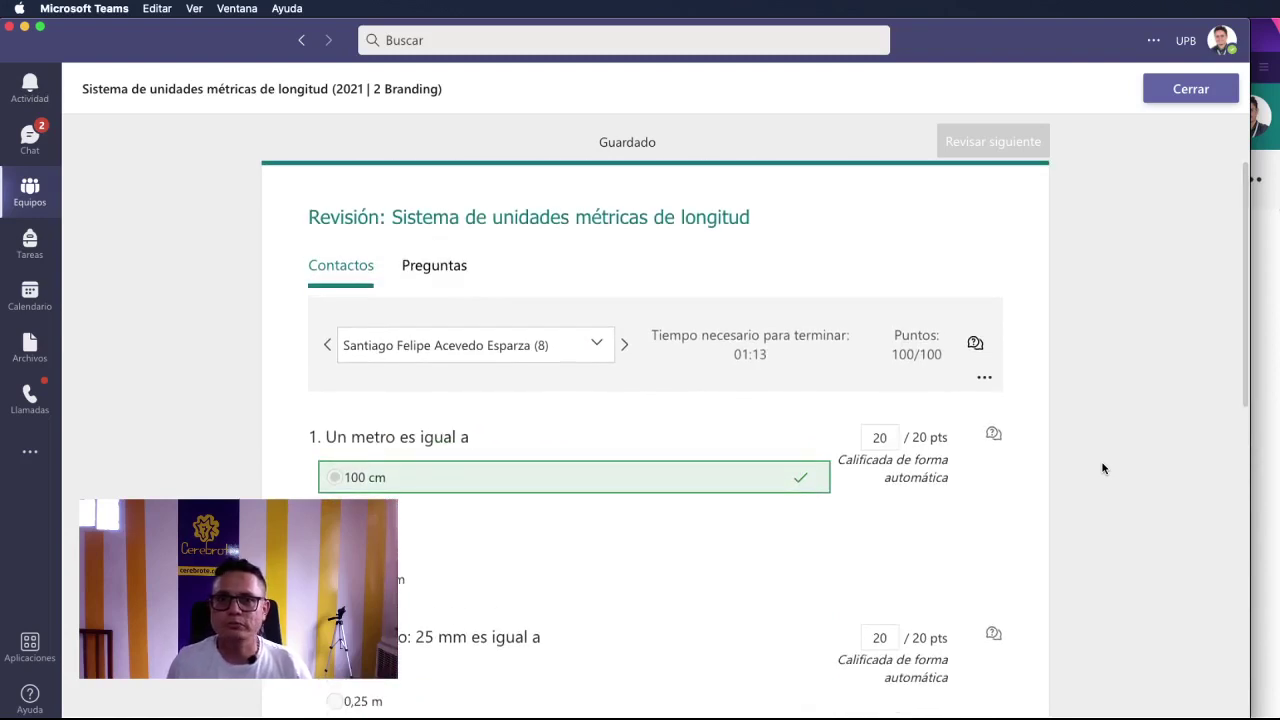
left_click(1190, 99)
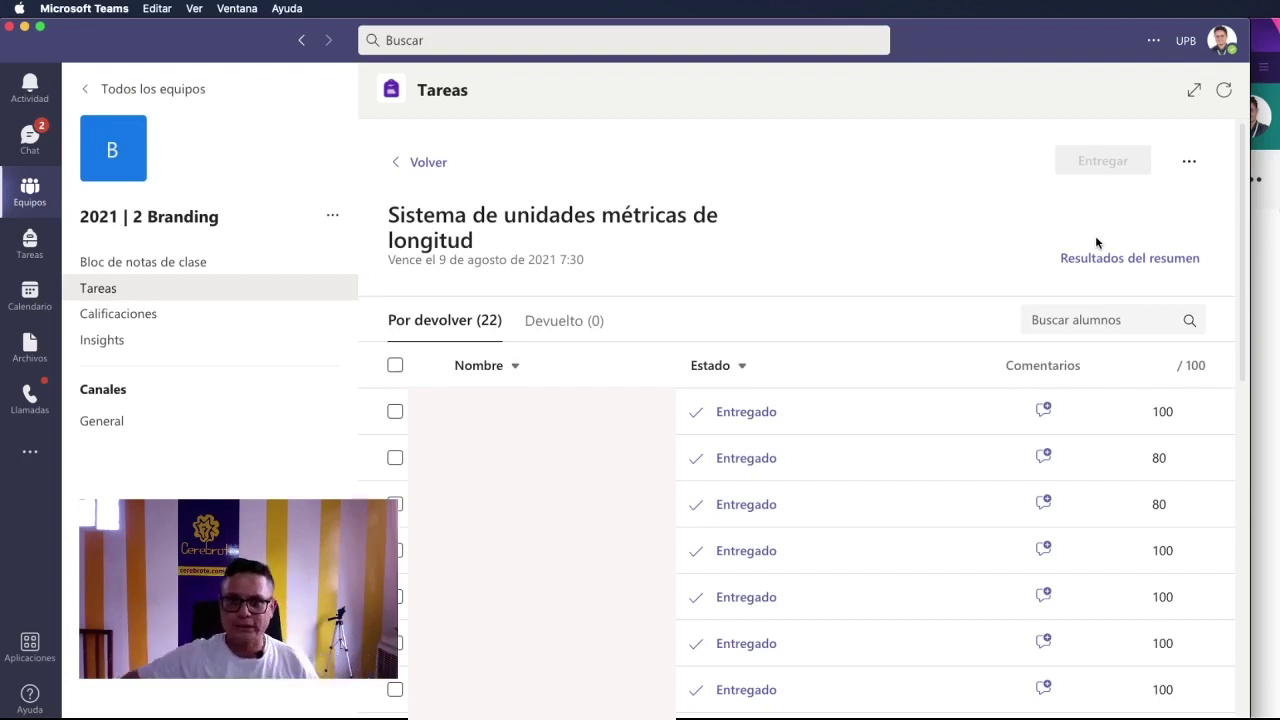
- Try selecting the first two students' submissions individually, and clear both selections
scroll(928, 470, "down", 10)
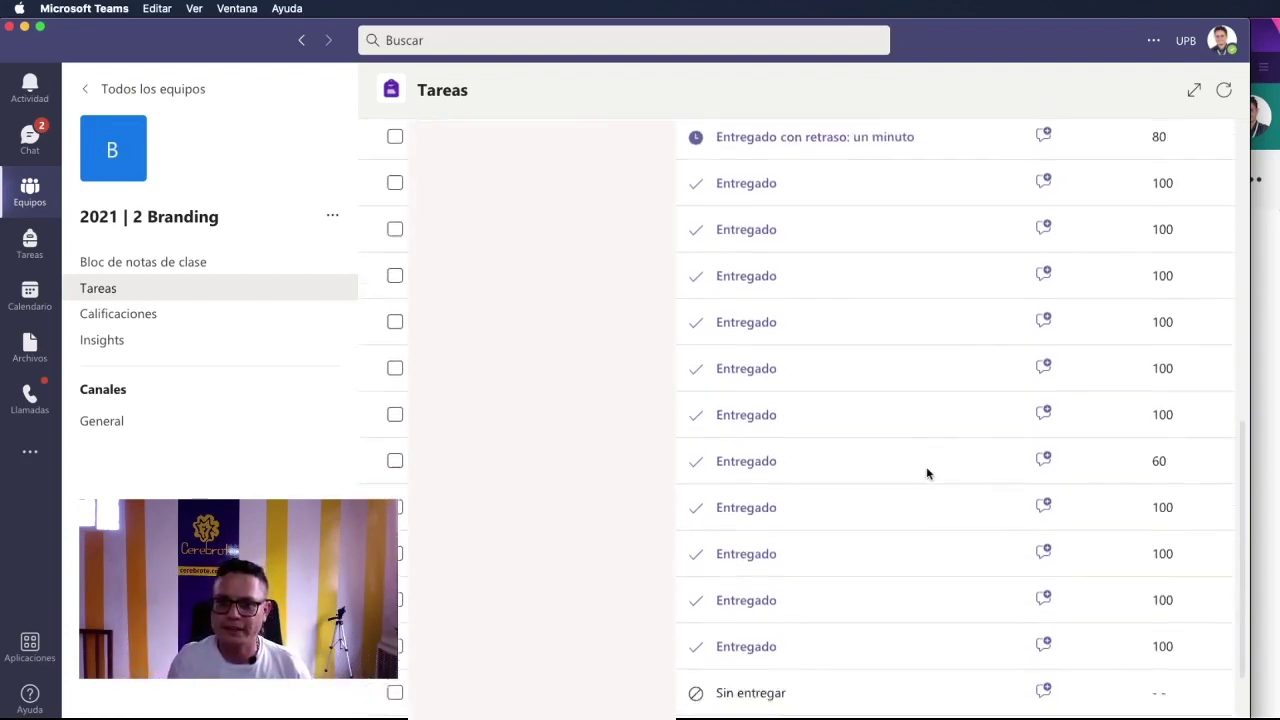
scroll(928, 474, "up", 10)
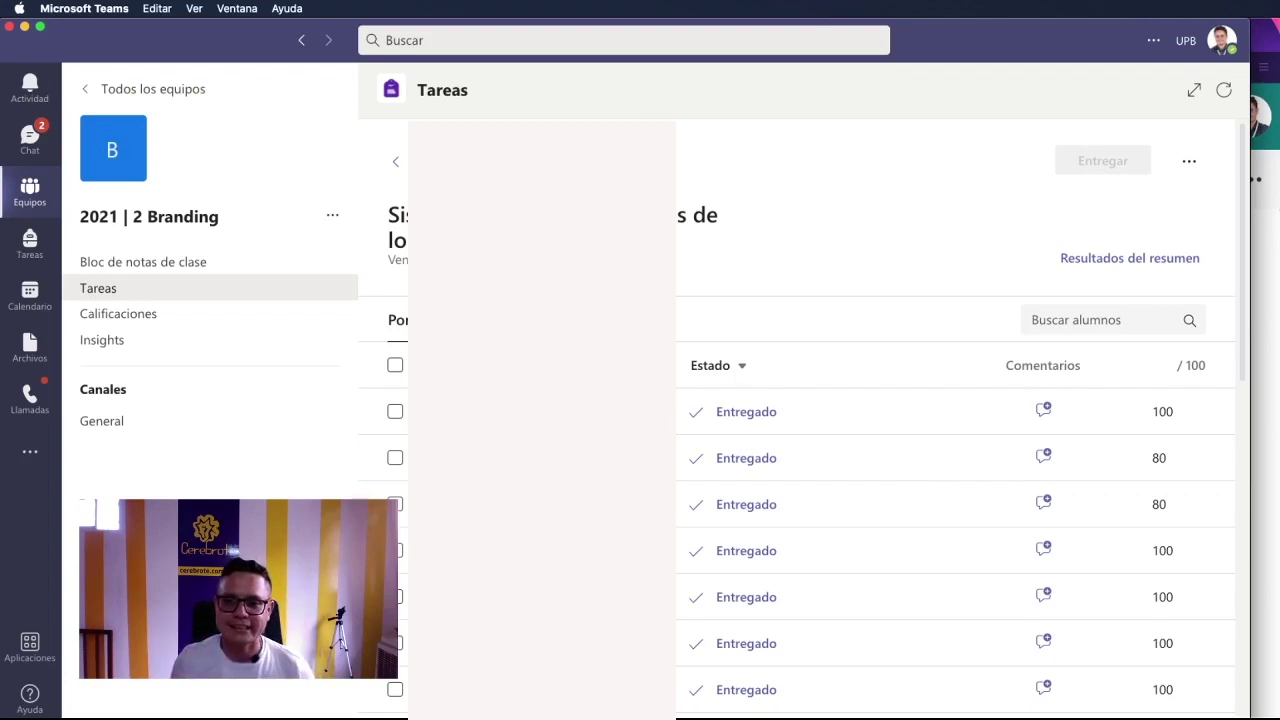
left_click(395, 413)
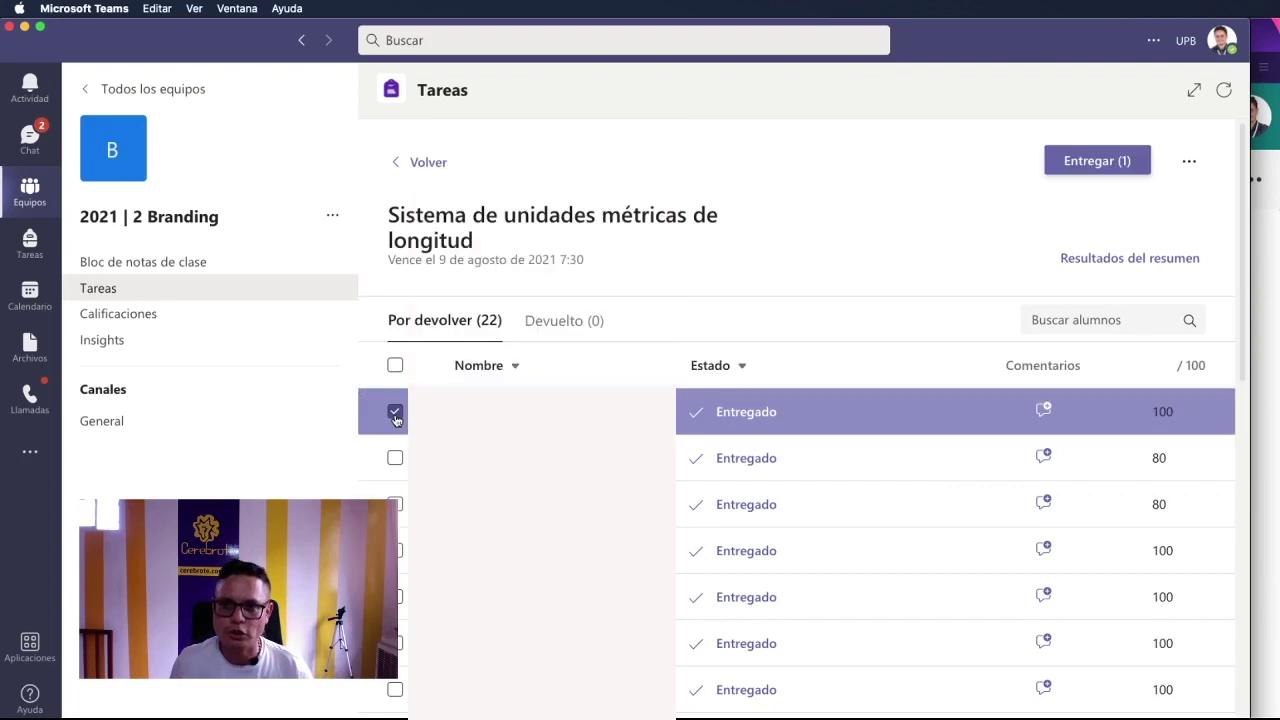
left_click(395, 413)
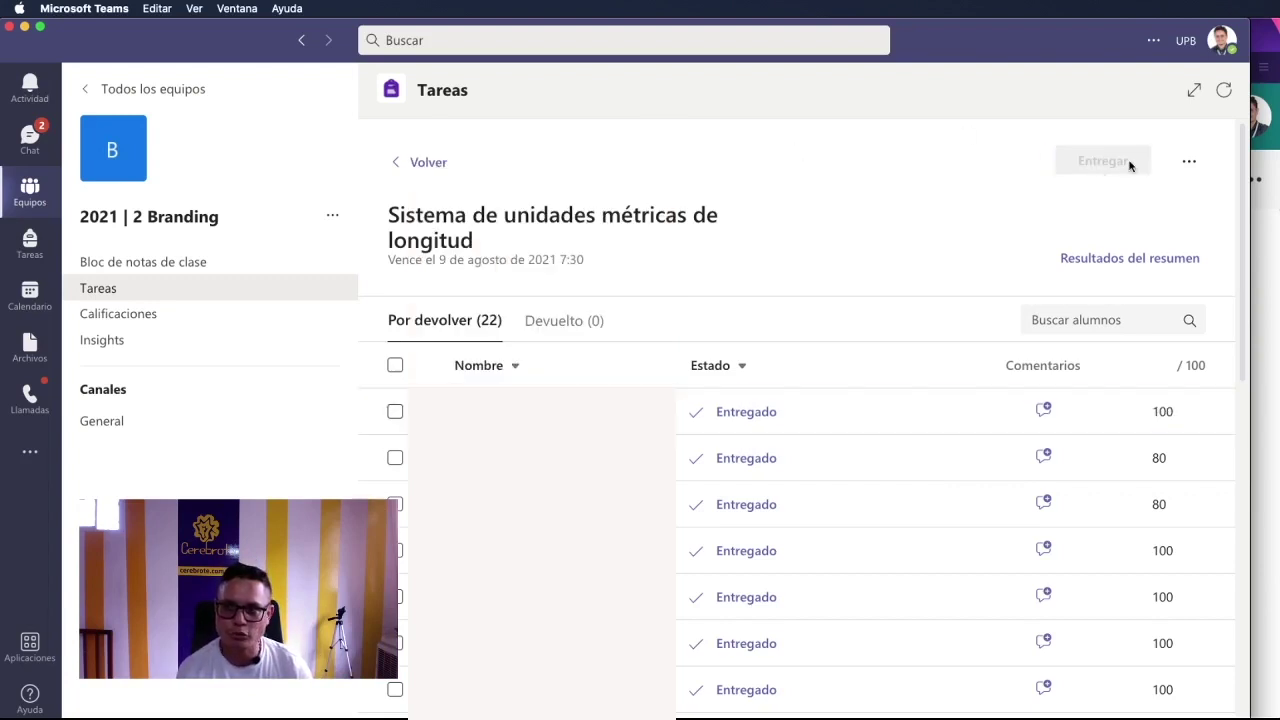
left_click(395, 413)
left_click(395, 459)
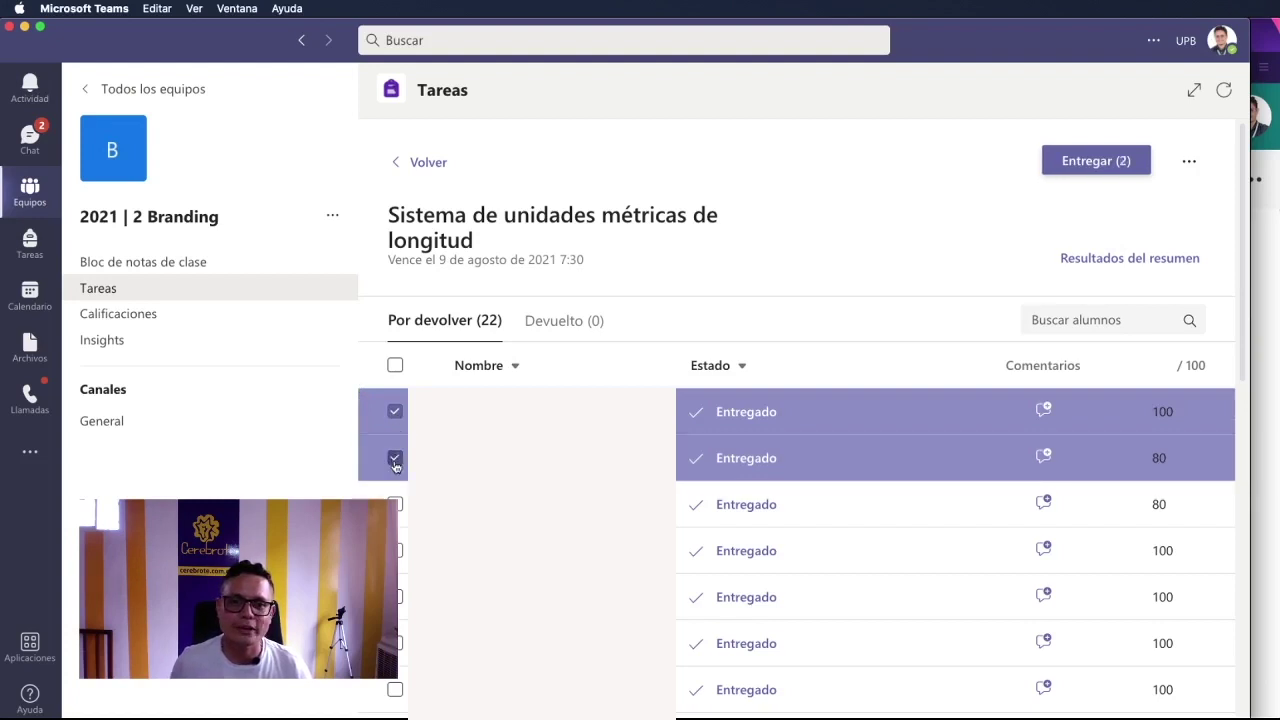
left_click(395, 459)
left_click(395, 413)
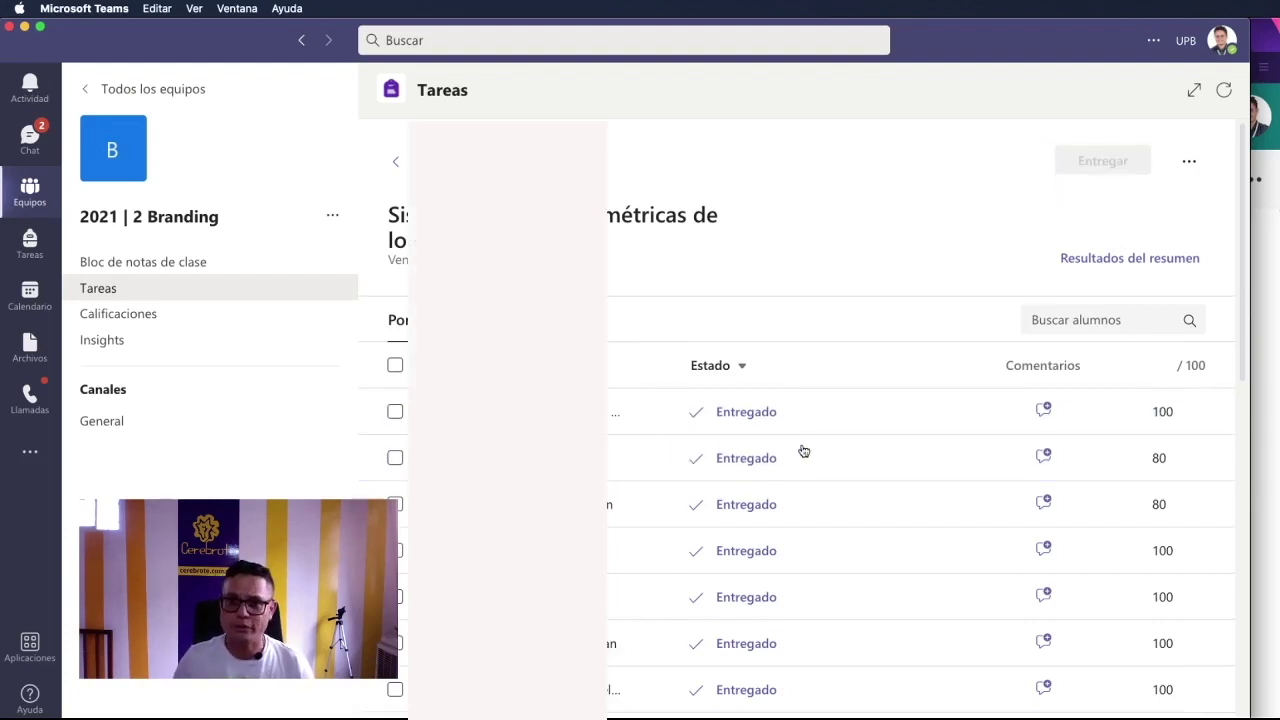
- Select all students in the list of submissions awaiting return, and return their graded work in one go
scroll(803, 451, "down", 10)
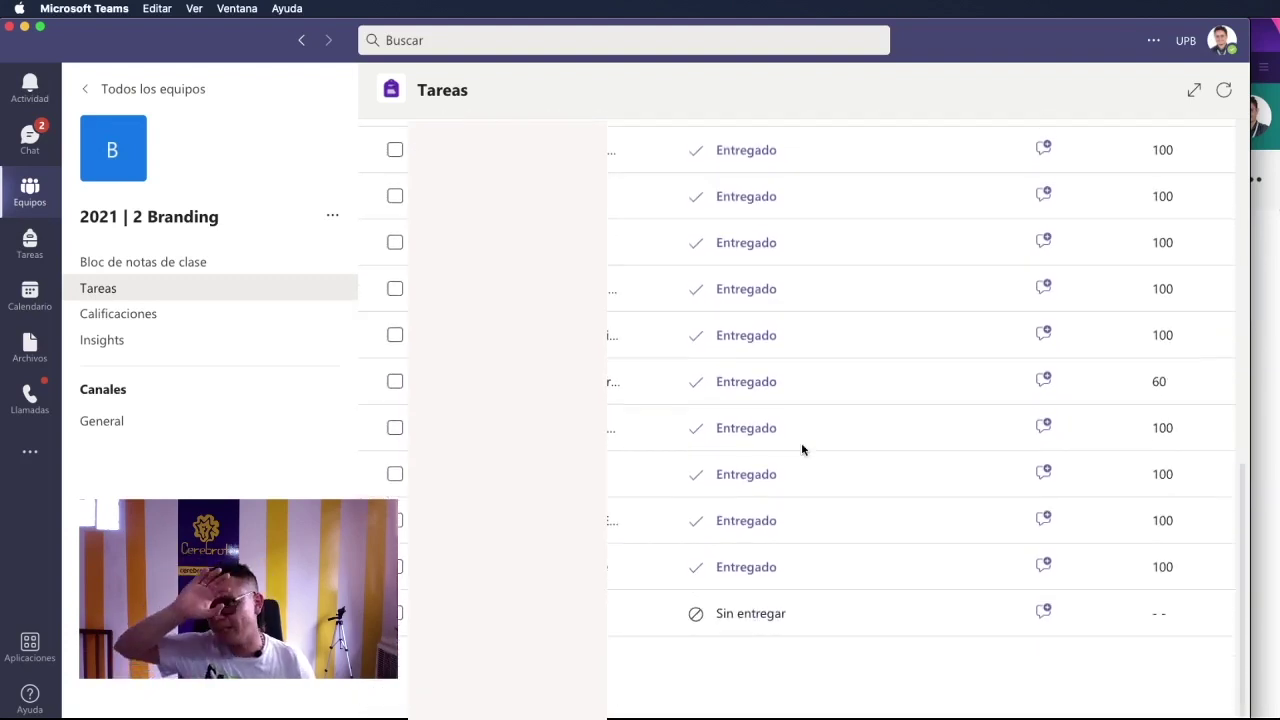
scroll(803, 449, "up", 10)
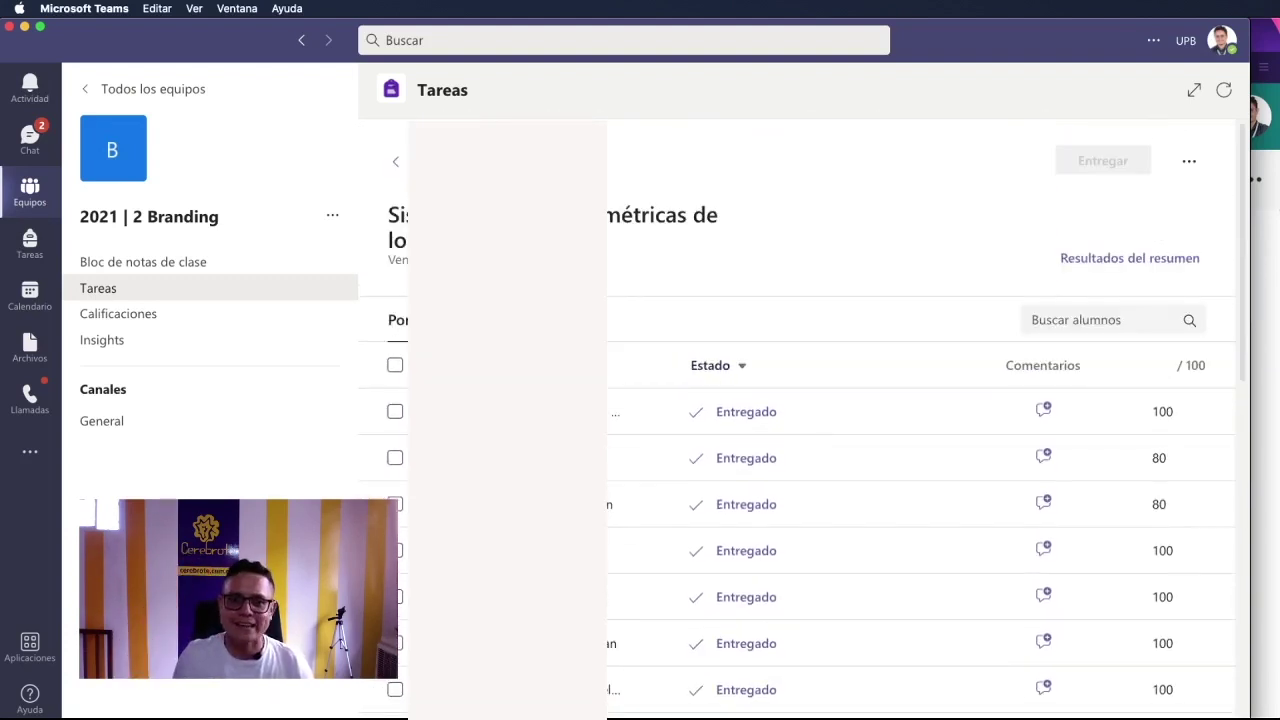
left_click(395, 366)
scroll(803, 479, "down", 10)
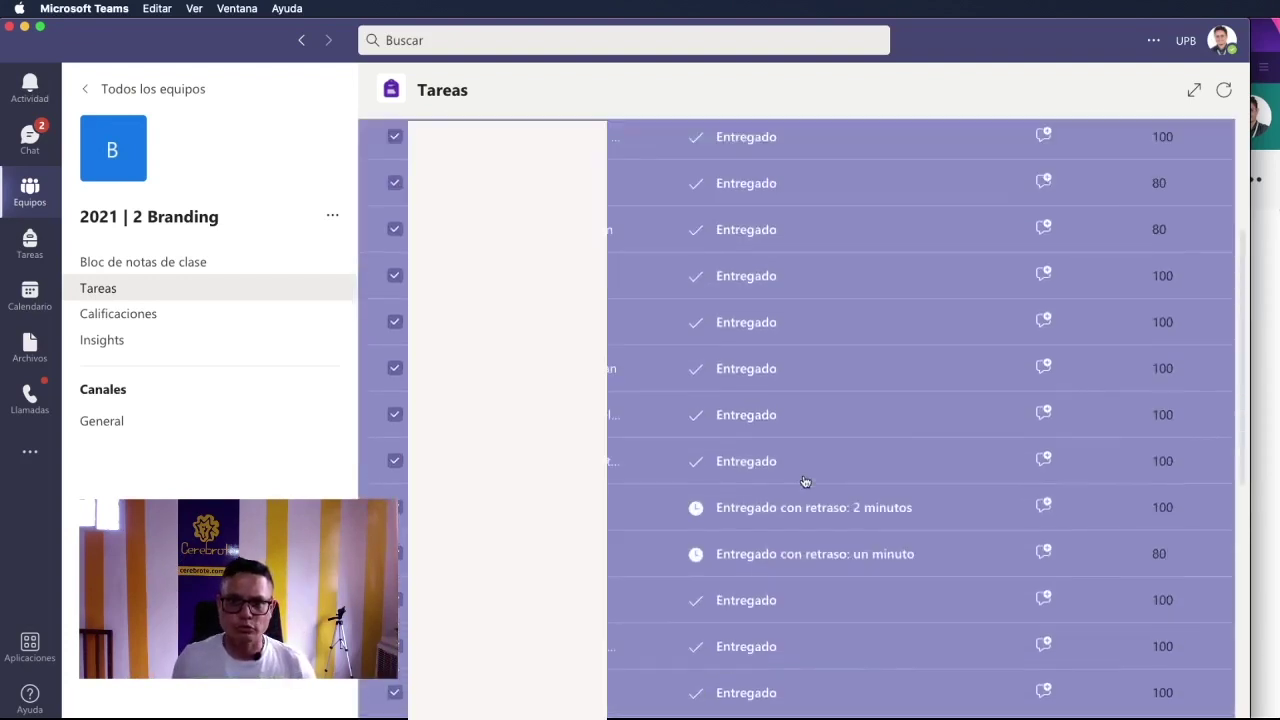
scroll(803, 479, "up", 5)
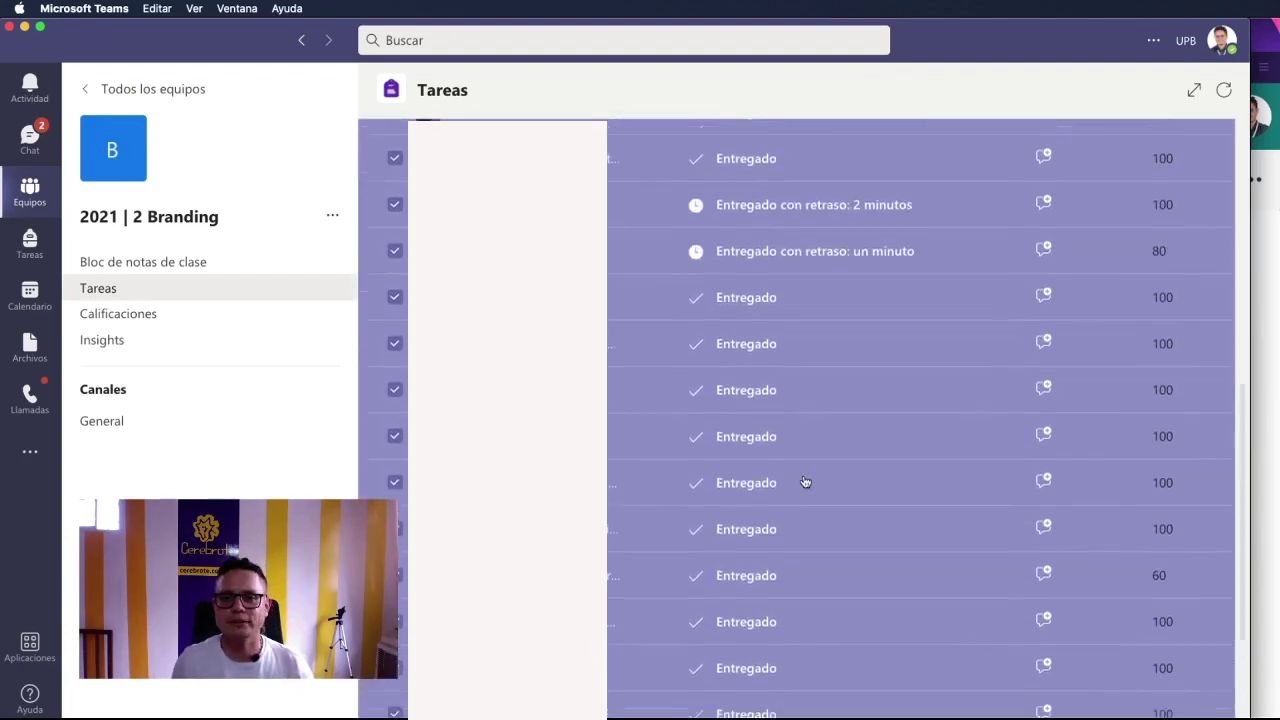
scroll(803, 479, "up", 5)
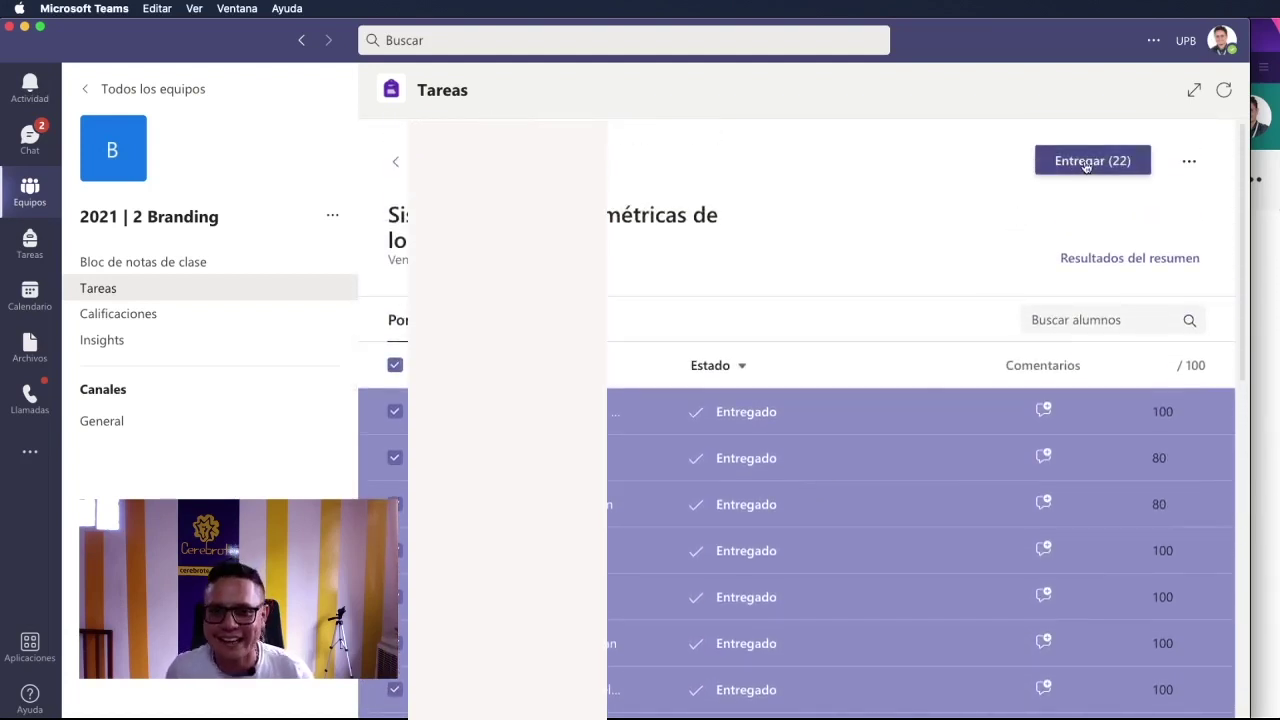
left_click(1086, 166)
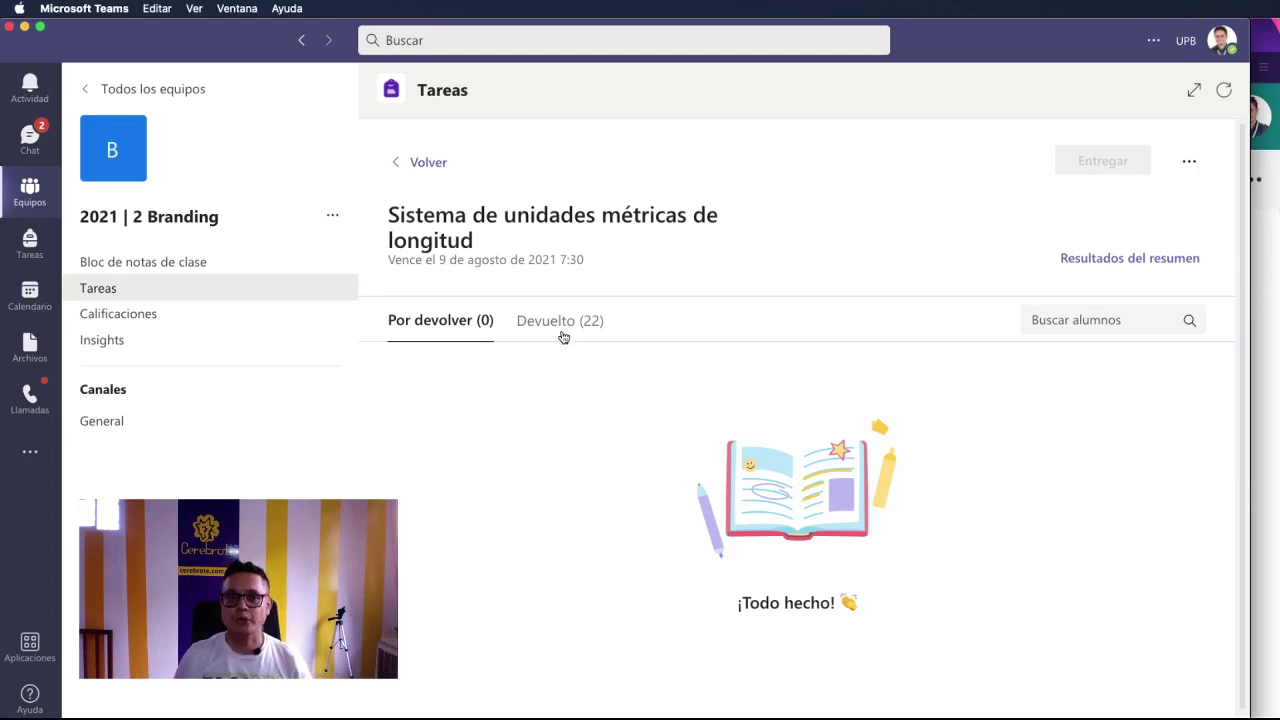
- Go back to the team's assignments and compare the returned list with the assigned list
left_click(421, 166)
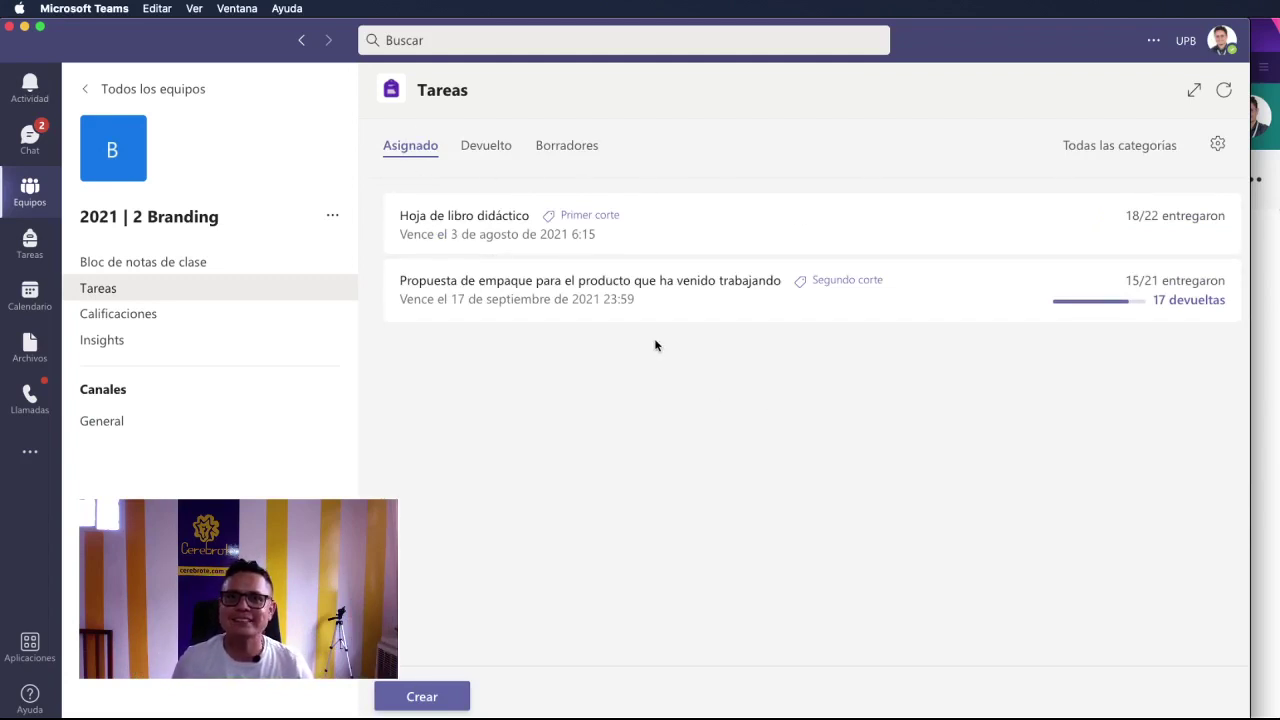
left_click(481, 149)
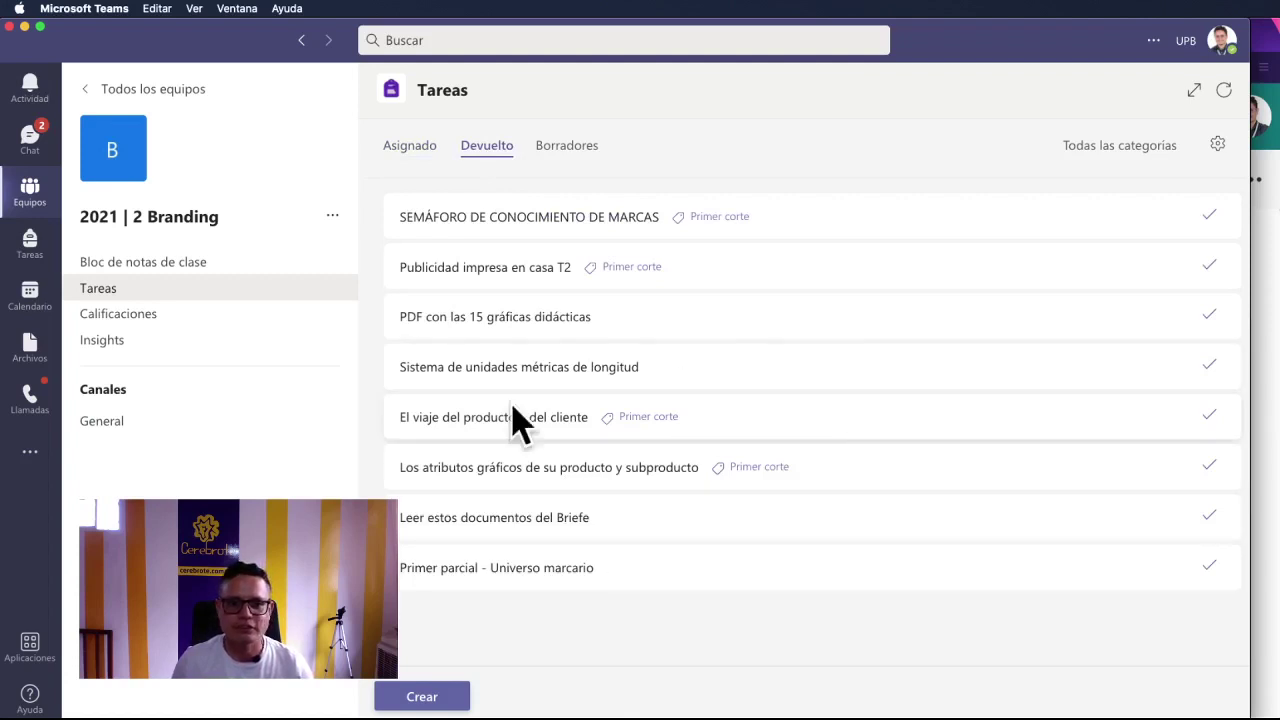
left_click(425, 146)
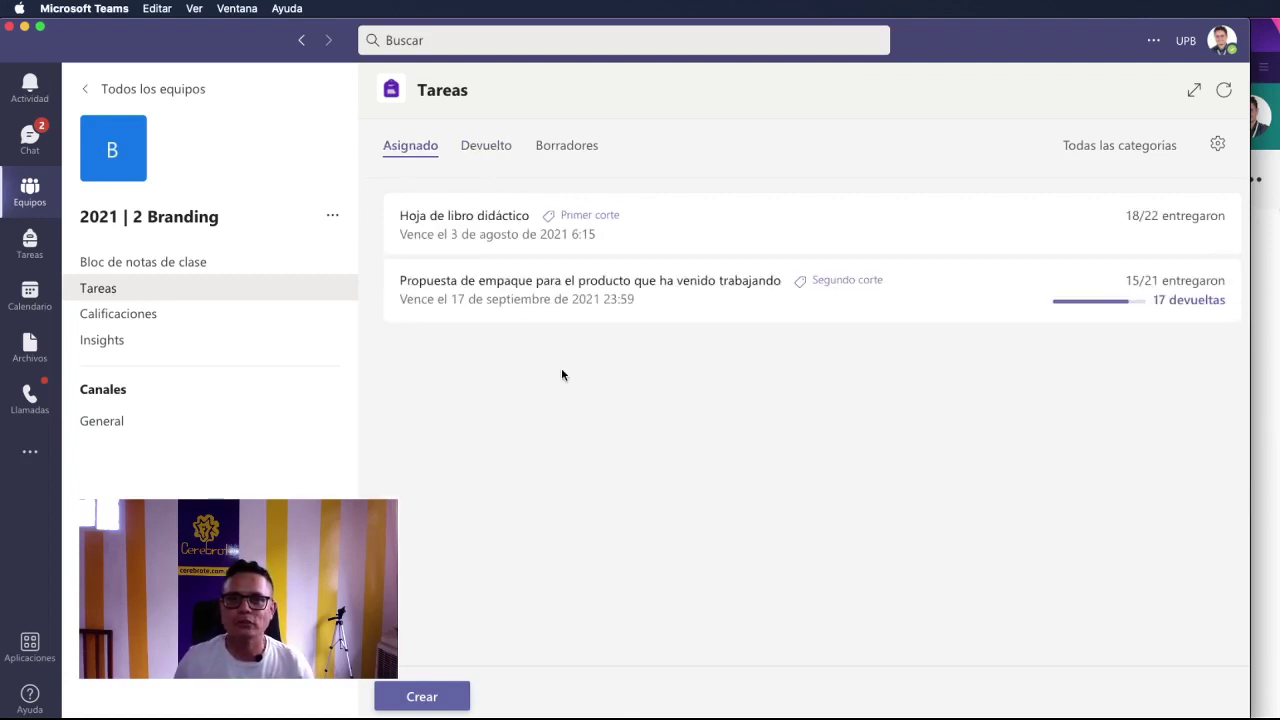